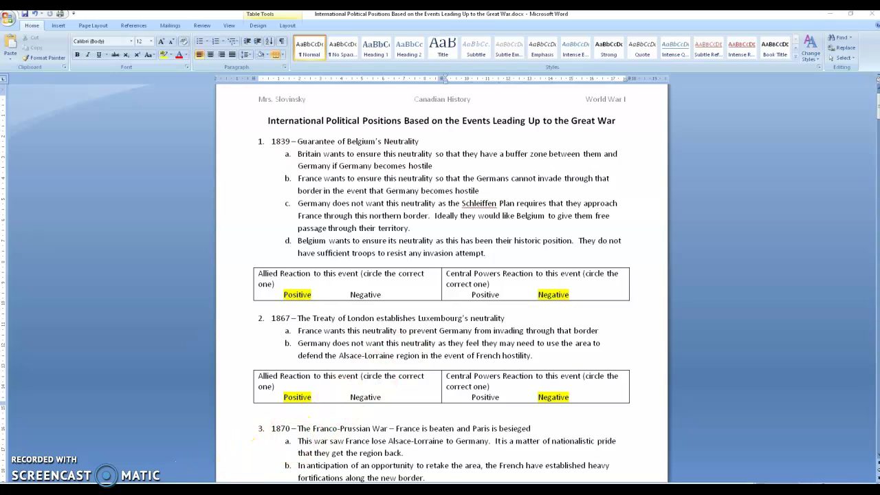
- Switch to the Charting the Events document and place it side by side with the International Political Positions document
mouse_move(206, 489)
click(392, 462)
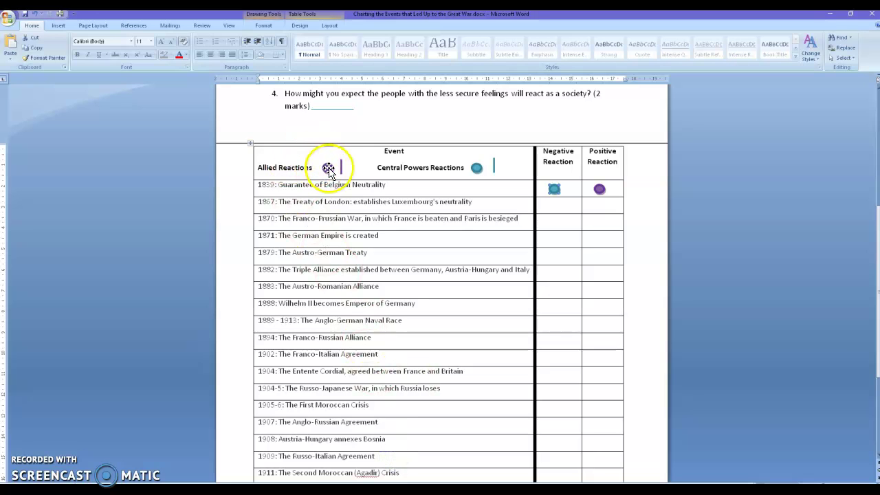
scroll(412, 271, up, 6)
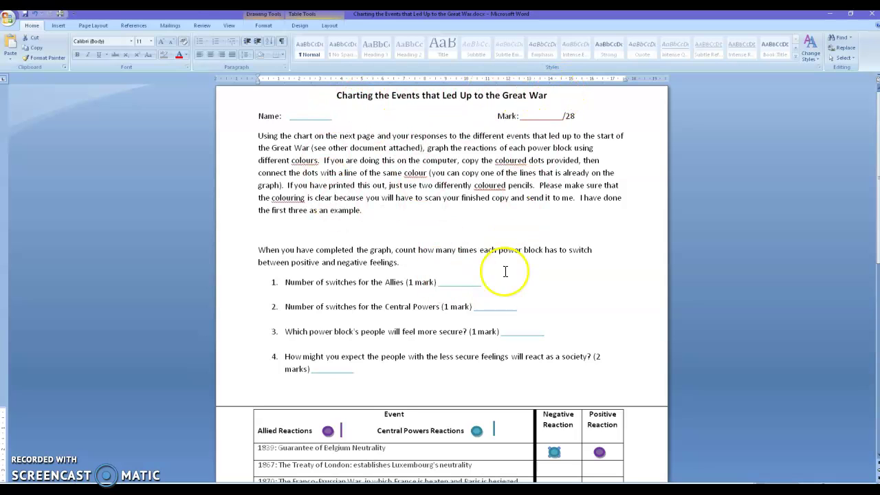
scroll(477, 304, down, 3)
scroll(474, 303, down, 4)
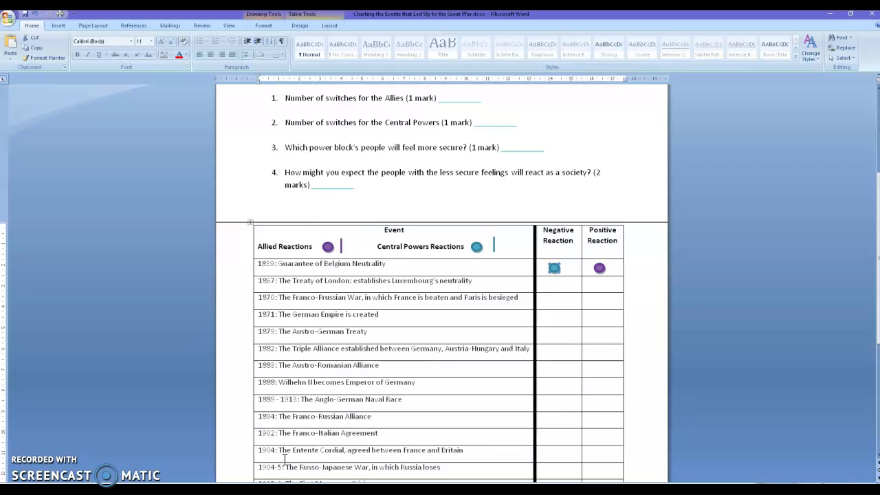
key(super+Right)
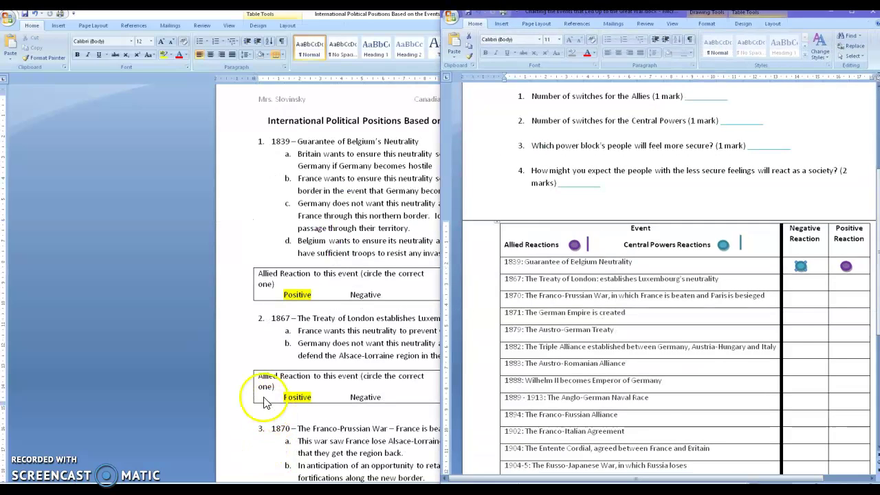
key(super+Up)
key(super+Left)
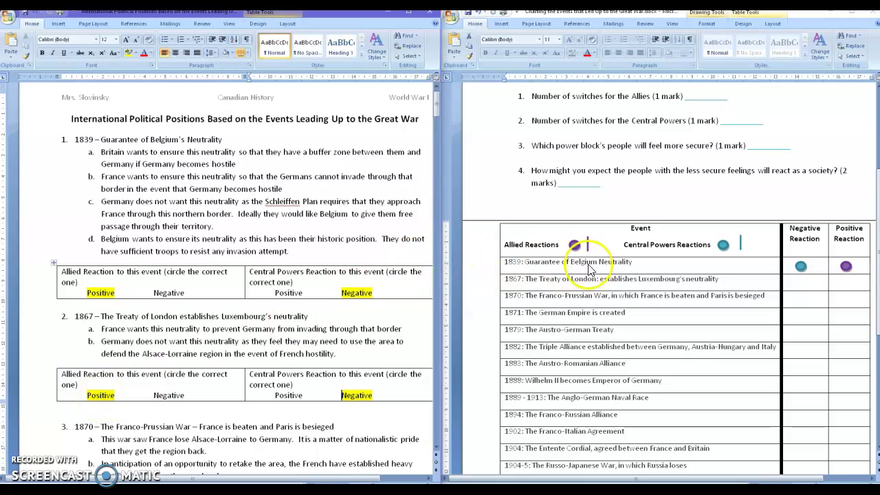
- Place copies of the legend dots in the 1867 Treaty of London row: purple under Positive Reaction and teal under Negative Reaction
click(574, 245)
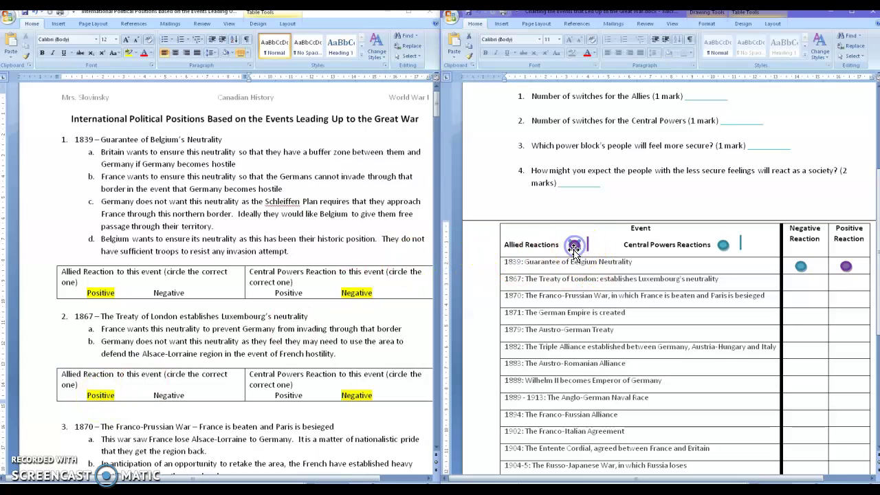
click(584, 313)
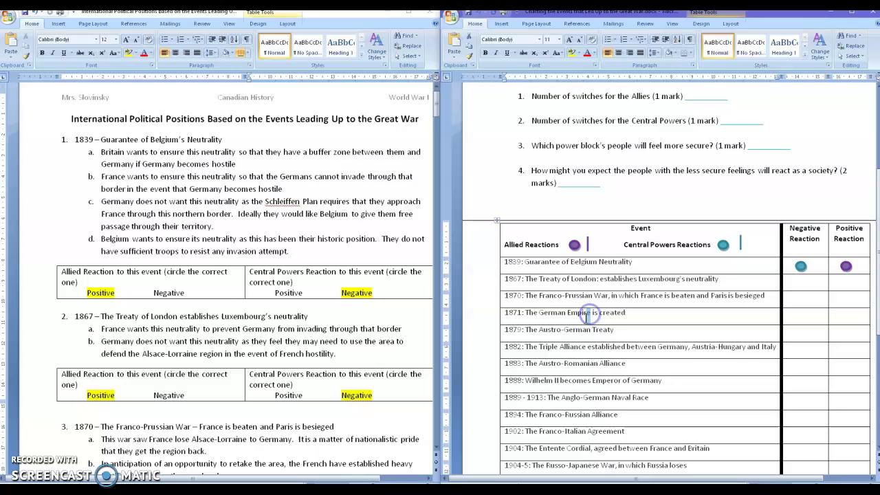
mouse_move(575, 246)
mouse_down()
mouse_move(744, 334)
mouse_move(850, 293)
mouse_move(847, 284)
mouse_up()
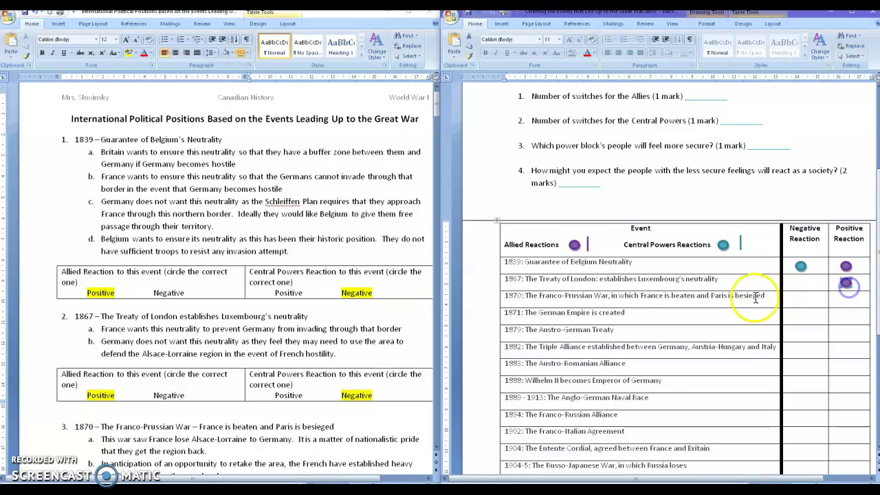
click(723, 246)
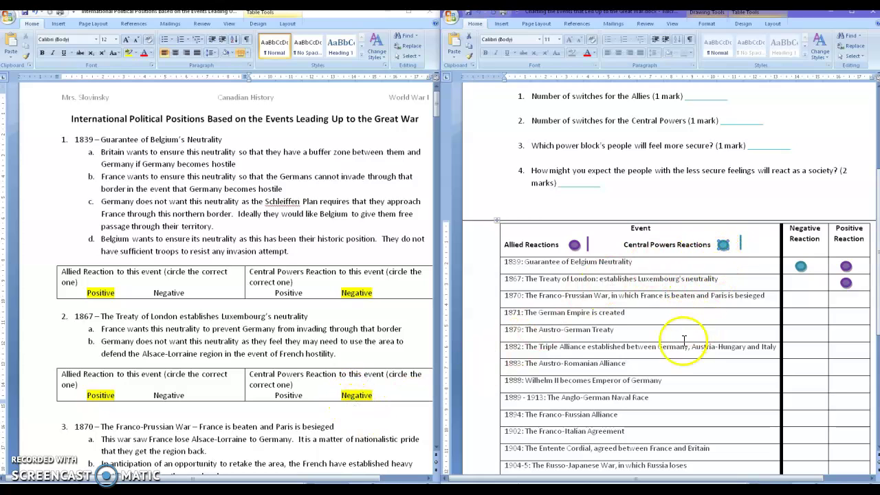
drag(727, 246, 803, 282)
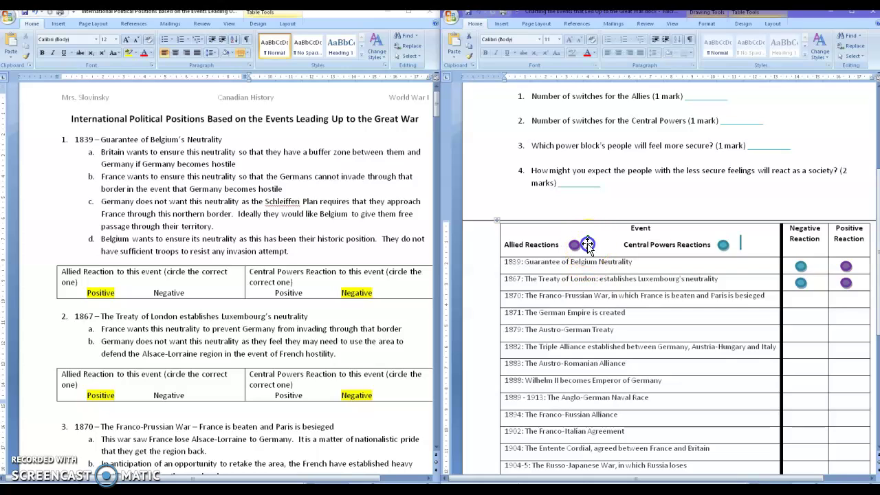
- Connect the 1839 and 1867 dots with copies of the legend lines, purple under Positive Reaction and teal under Negative Reaction
drag(572, 244, 597, 276)
scroll(737, 286, right, 2)
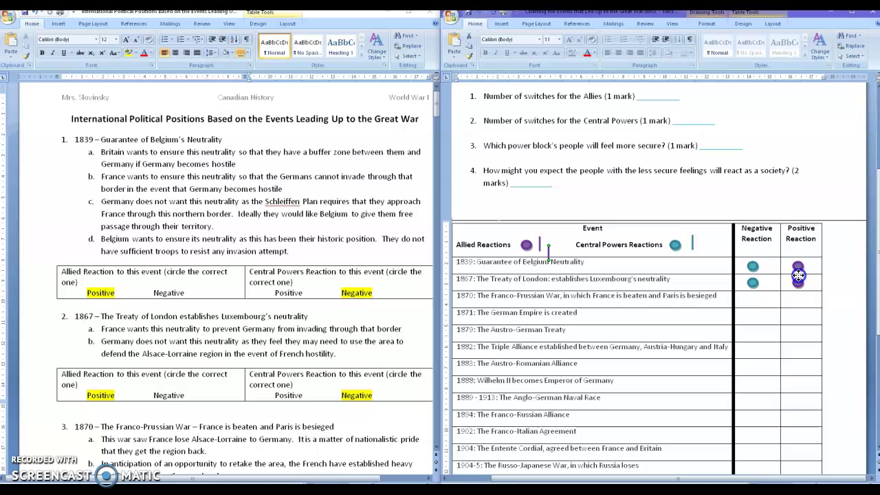
drag(797, 275, 797, 274)
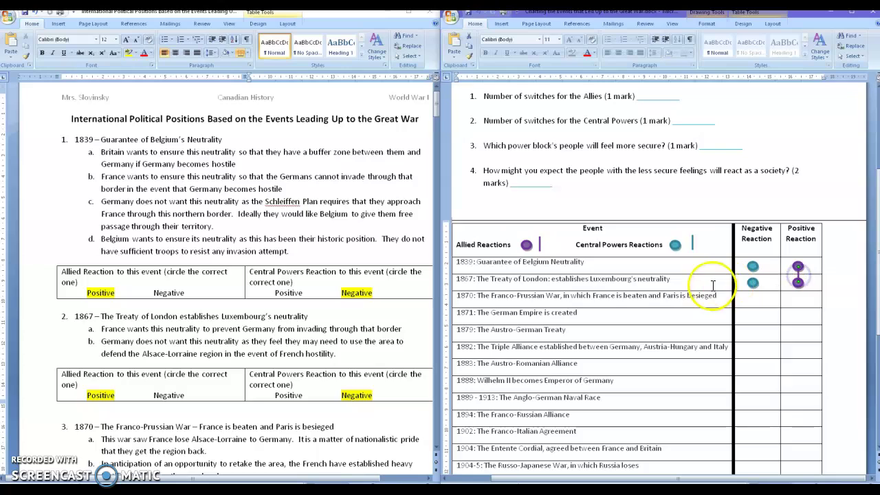
click(693, 244)
click(698, 285)
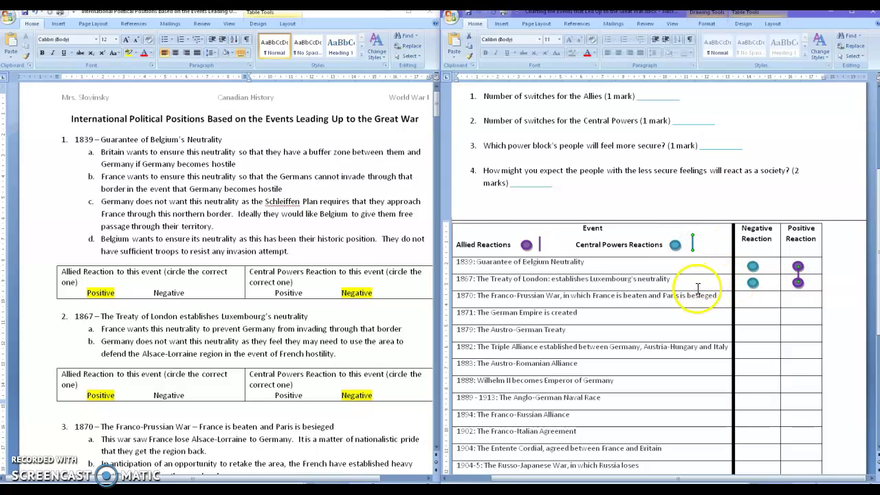
drag(692, 250, 701, 258)
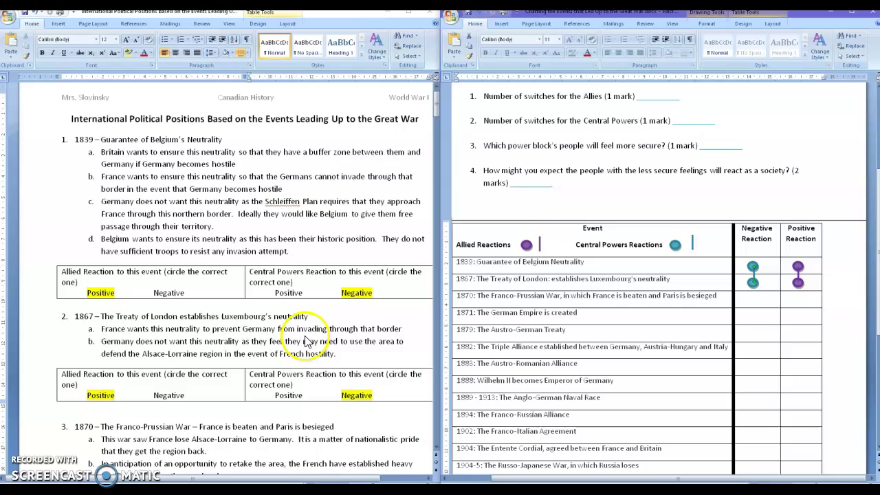
- Read the 1870 Franco-Prussian War entry, check the 1914 alliances map, and return to the positions and chart documents
scroll(306, 341, down, 3)
scroll(306, 341, down, 4)
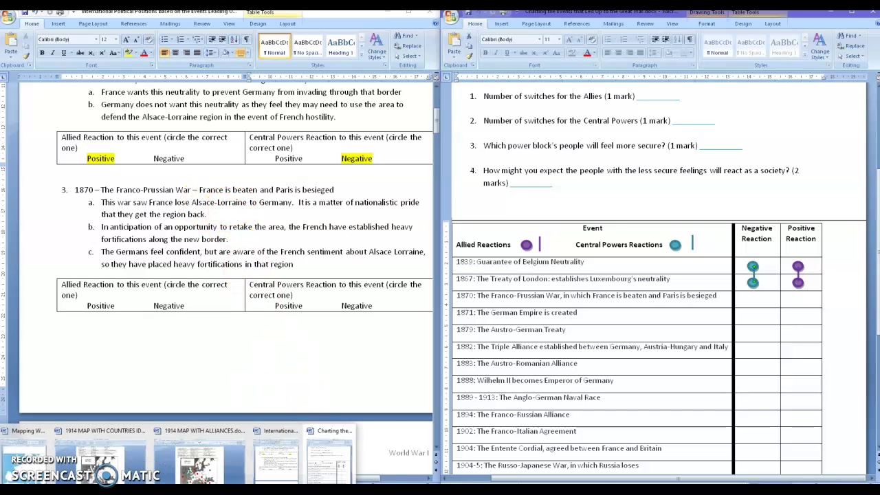
click(213, 445)
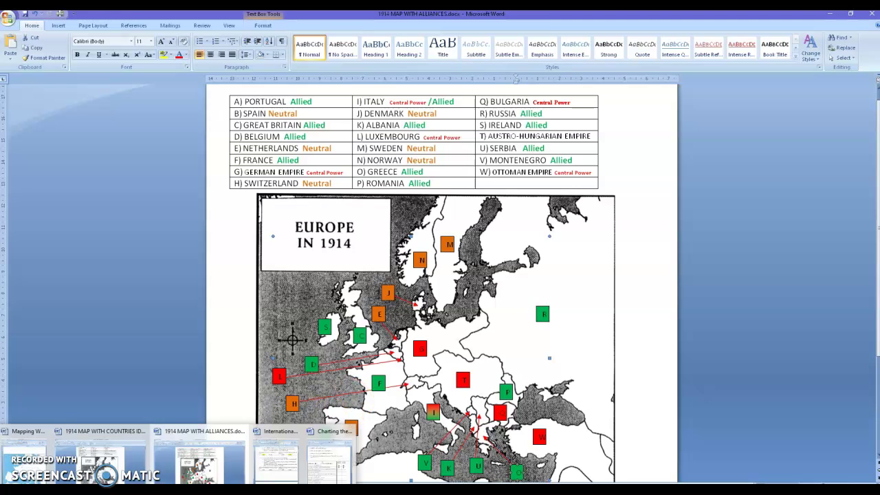
click(326, 462)
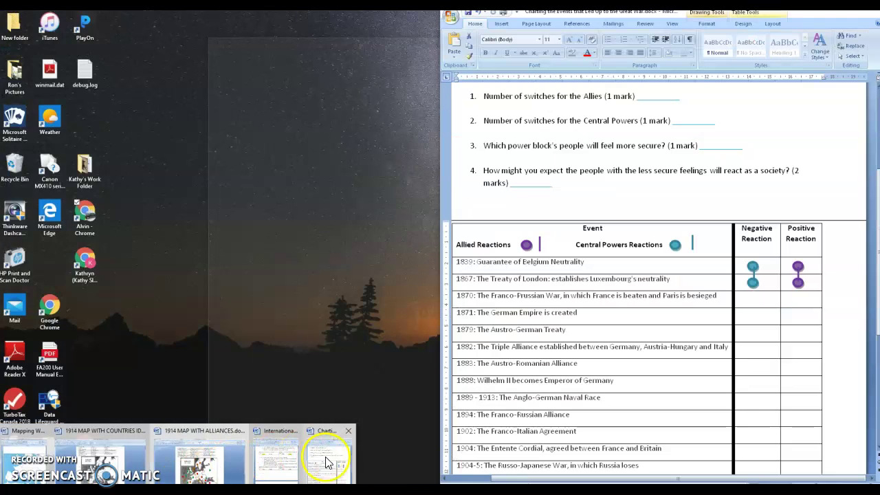
click(295, 461)
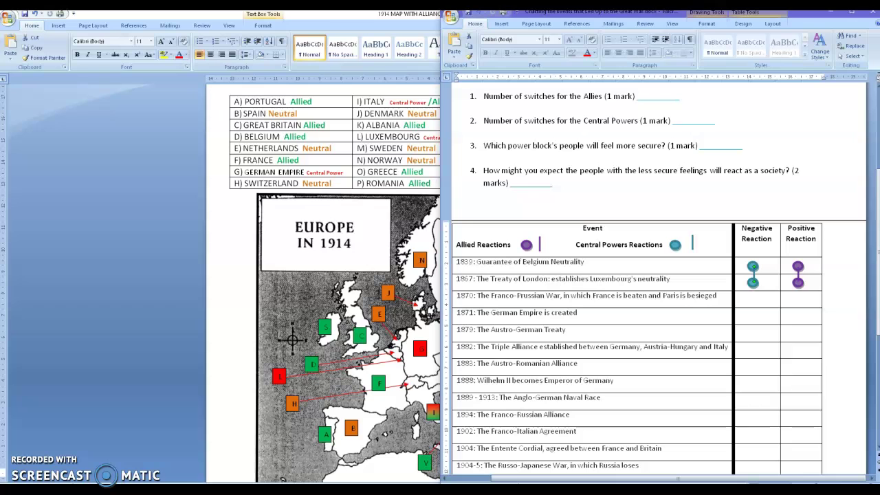
click(267, 454)
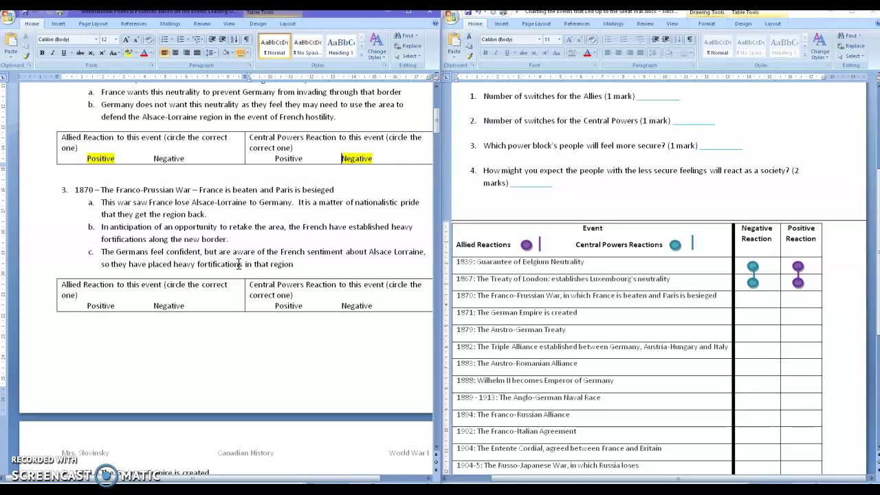
- Highlight Positive for the Central Powers and Negative for the Allies in yellow under the 1870 Franco-Prussian War entry
double_click(285, 306)
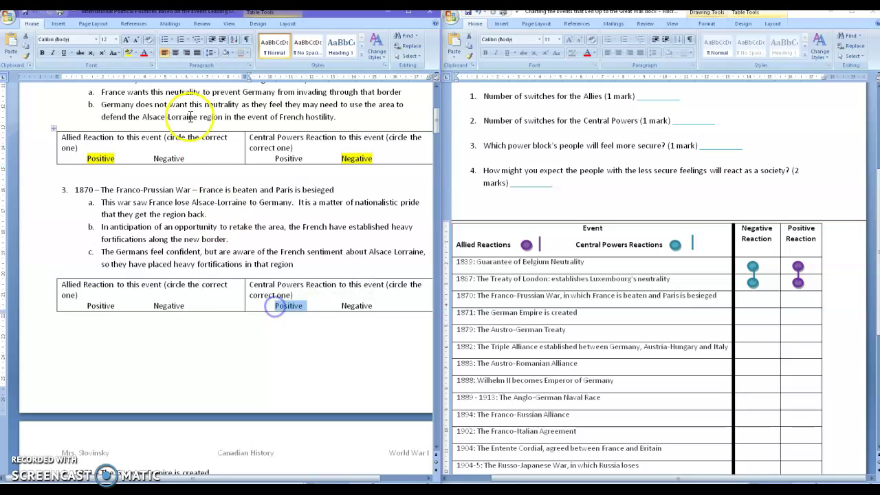
click(127, 53)
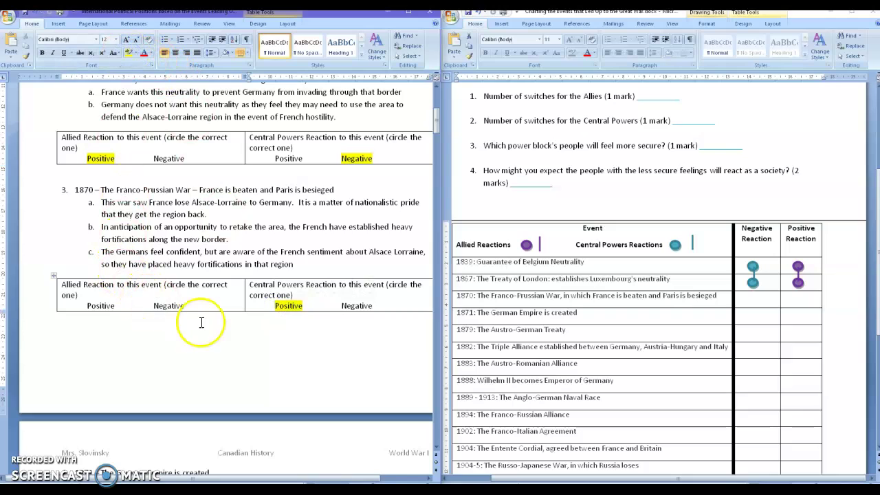
drag(186, 306, 152, 307)
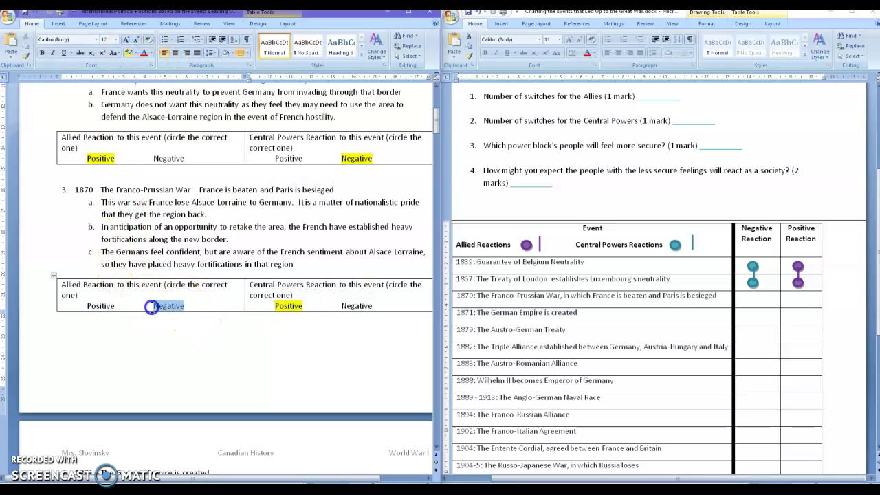
click(127, 53)
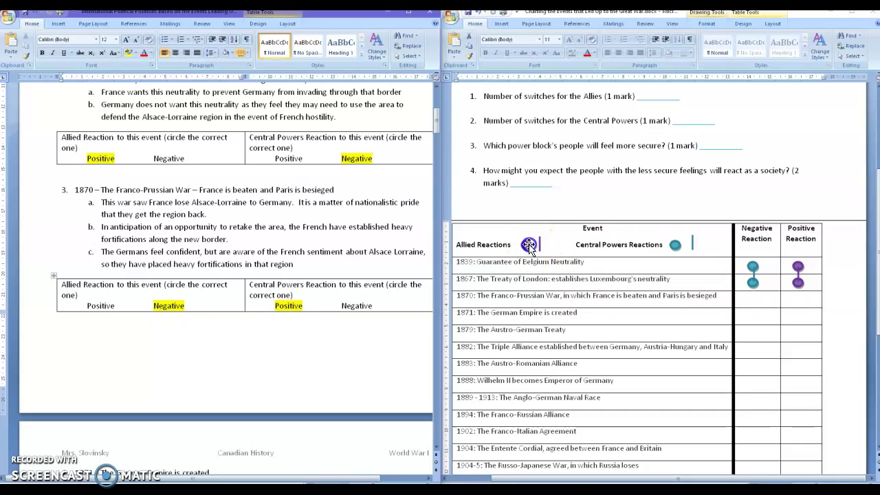
- Place copies of the legend dots in the 1870 Franco-Prussian War row: purple under Negative Reaction and teal under Positive Reaction
click(527, 245)
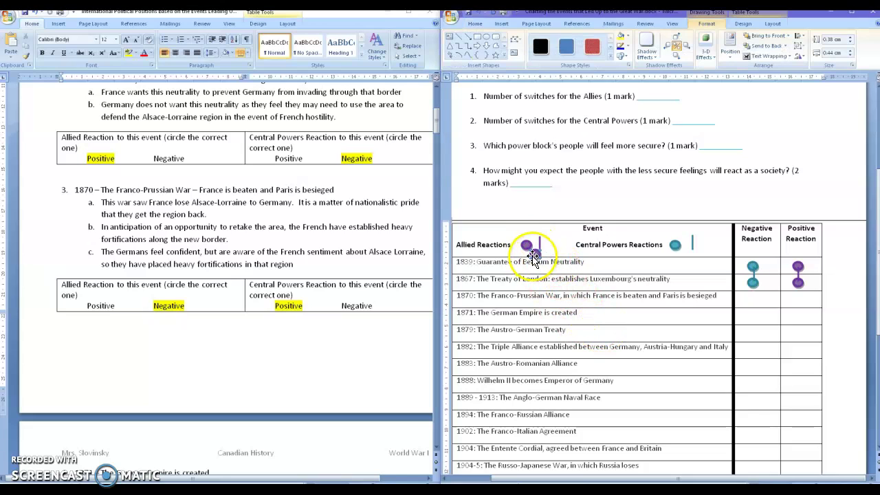
drag(533, 256, 746, 304)
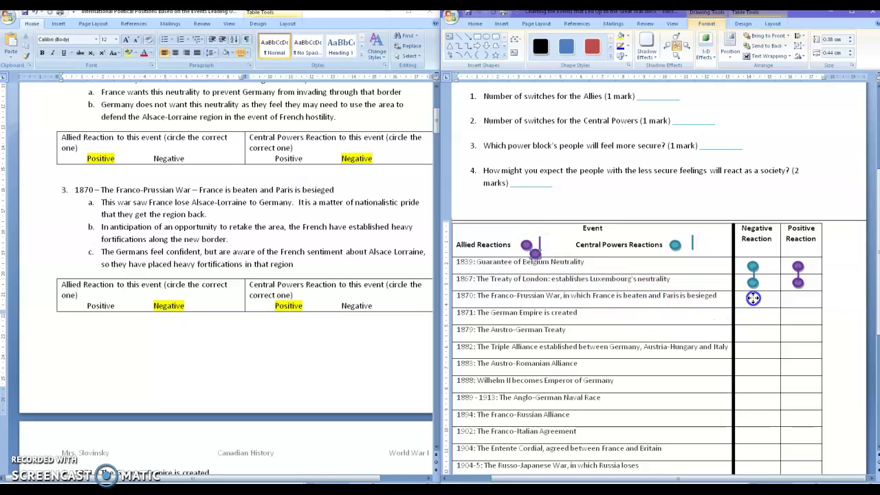
drag(753, 297, 753, 300)
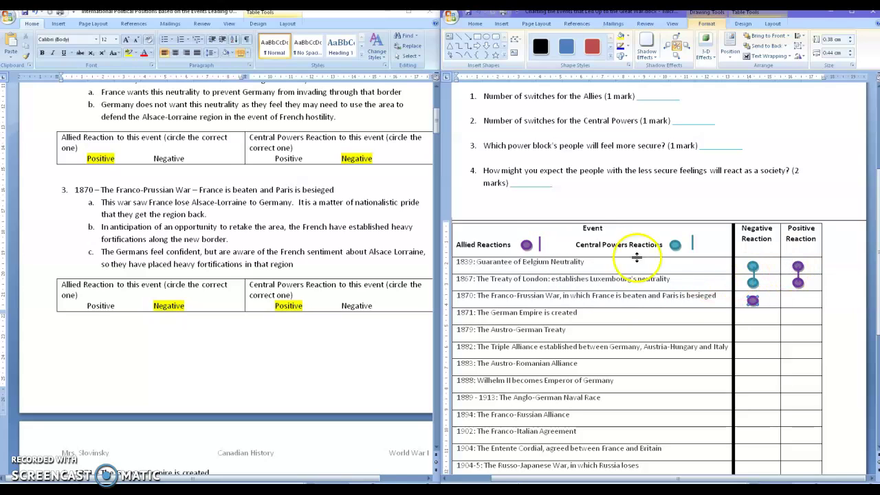
click(675, 245)
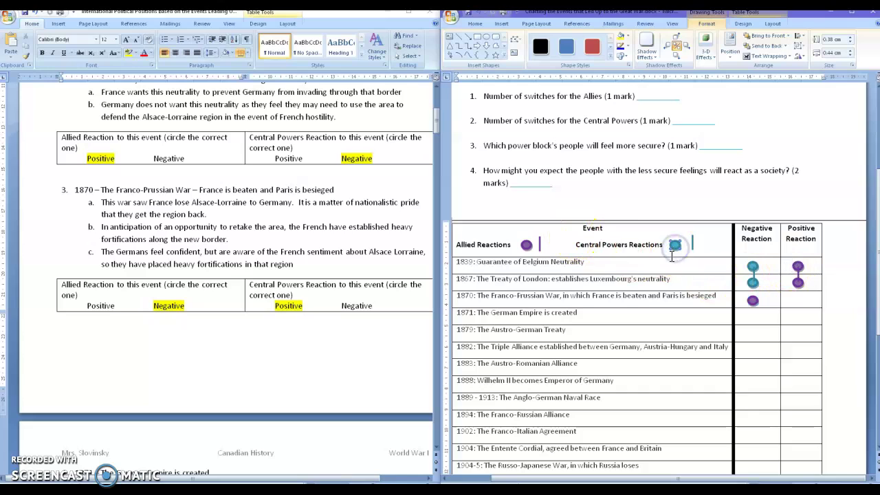
drag(675, 246, 798, 299)
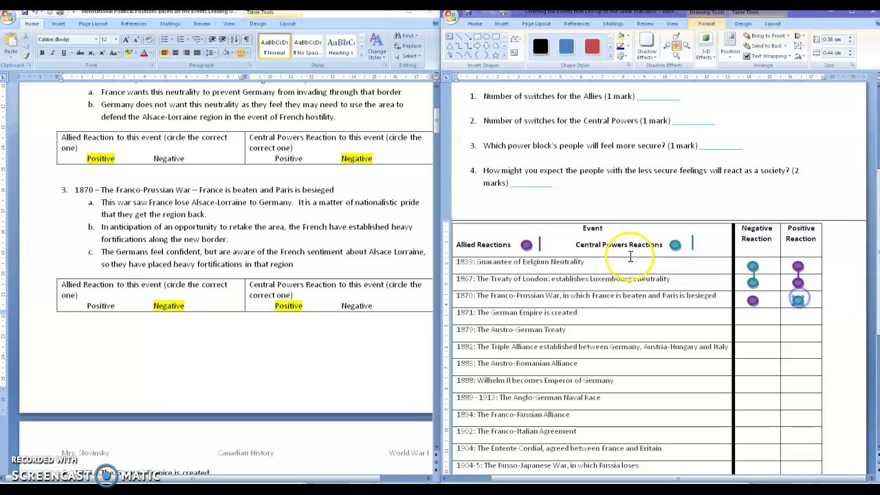
- Connect the 1867 dots to the same-coloured 1870 dots with diagonal copies of the purple and teal legend lines
click(540, 245)
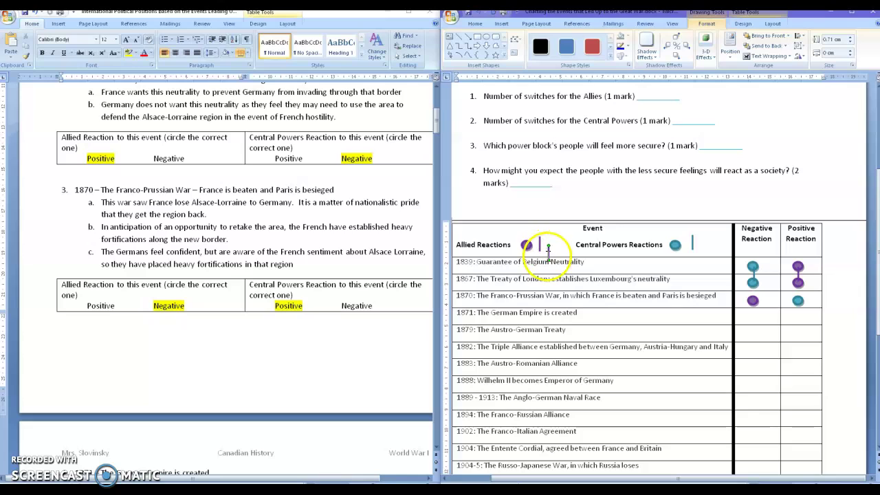
drag(639, 270, 797, 297)
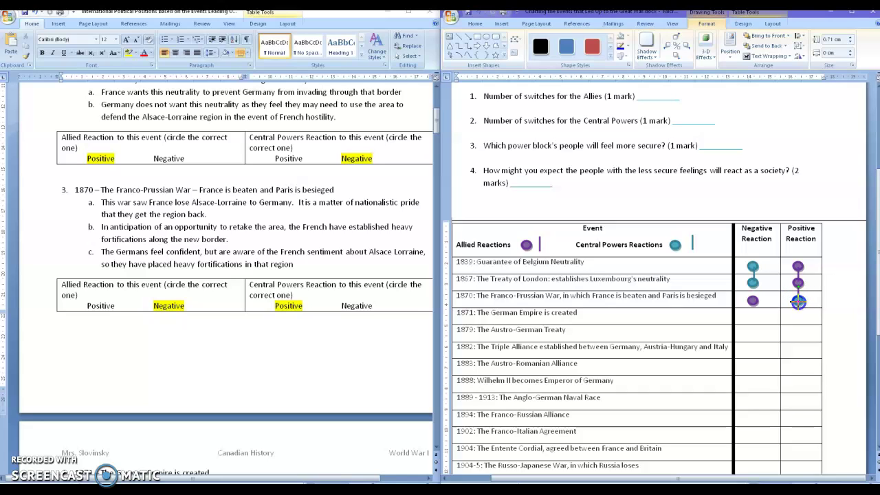
drag(797, 303, 752, 300)
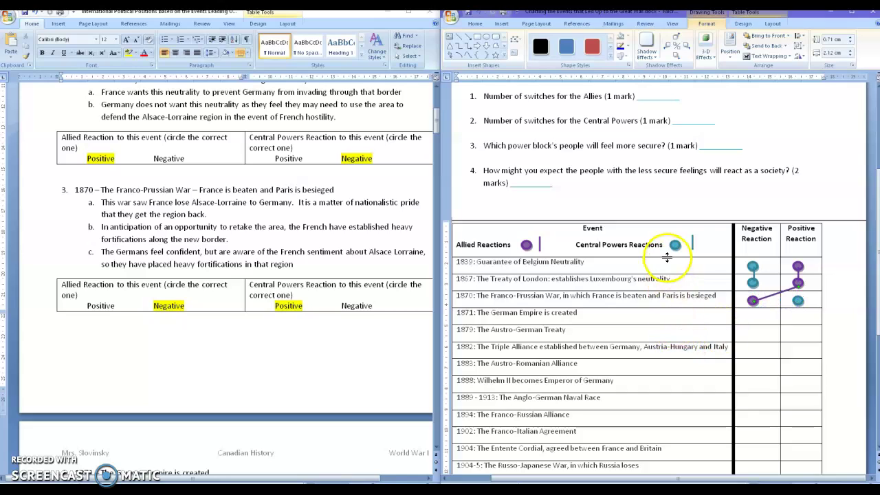
click(692, 242)
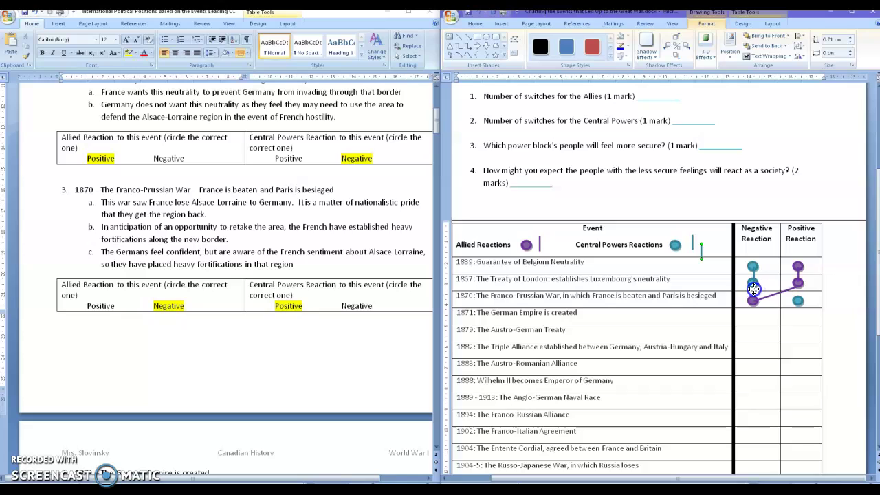
drag(753, 289, 797, 299)
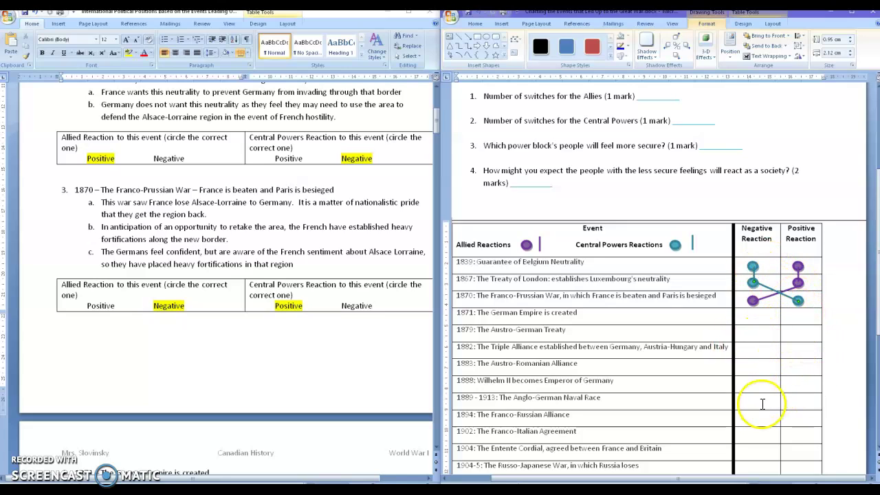
mouse_move(797, 307)
mouse_down()
mouse_move(799, 282)
mouse_move(797, 292)
mouse_up()
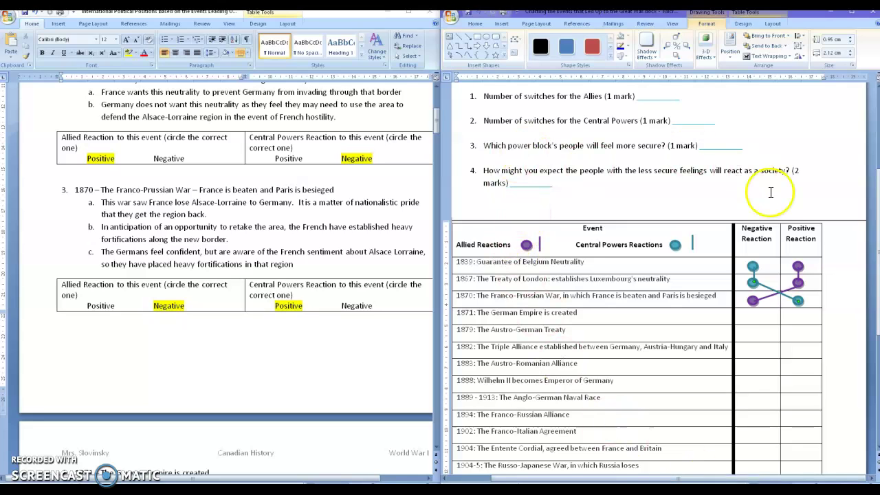
scroll(771, 192, up, 1)
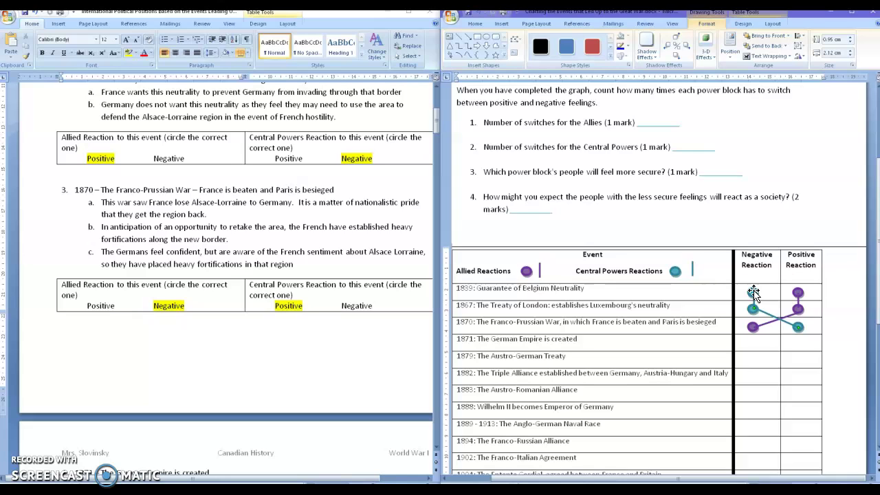
click(797, 292)
drag(797, 292, 798, 316)
click(753, 327)
click(626, 240)
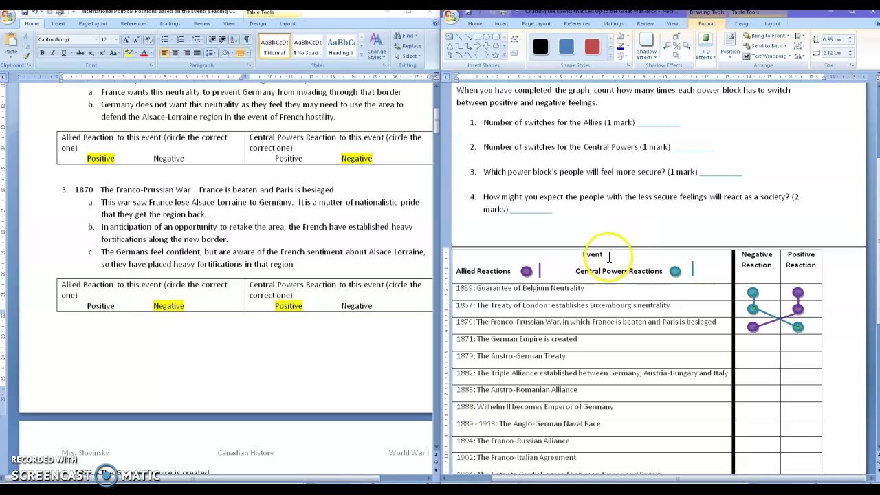